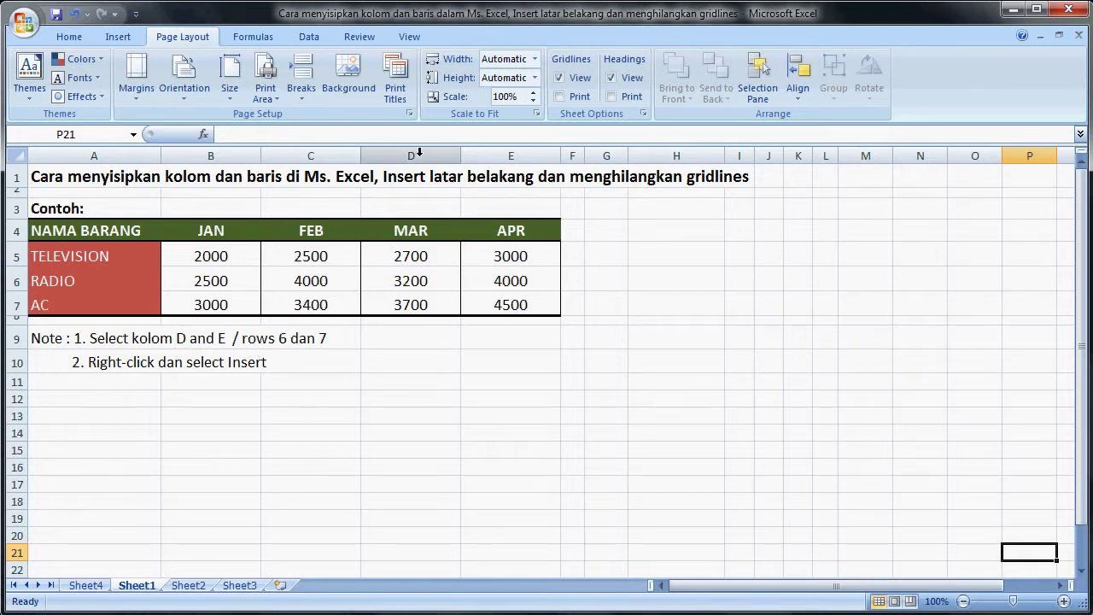
- Insert two blank columns at D:E, before the MAR column
drag(419, 152, 478, 158)
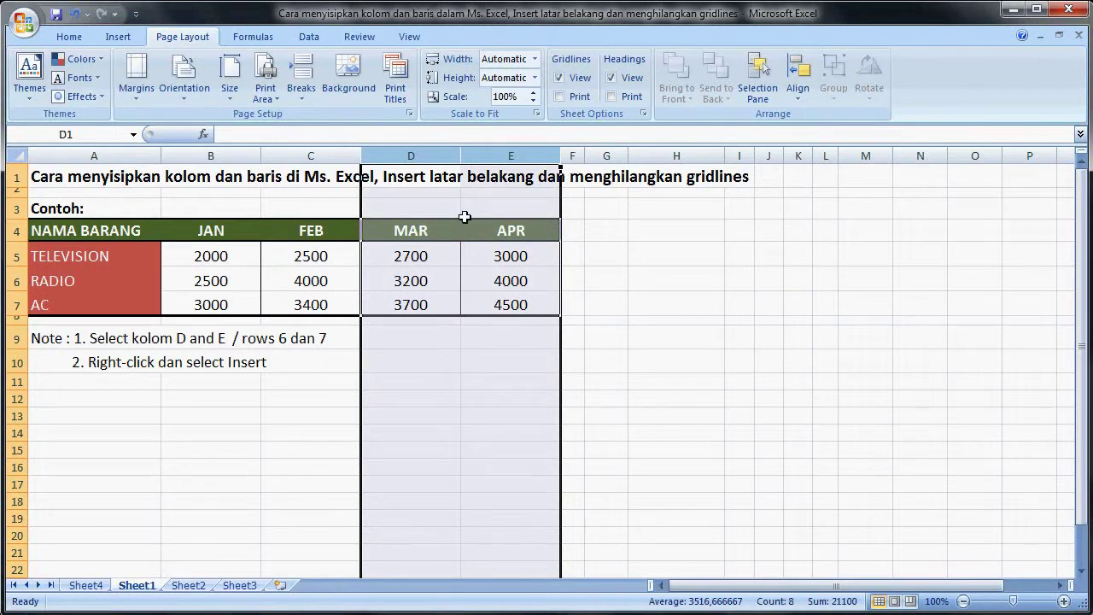
right_click(457, 155)
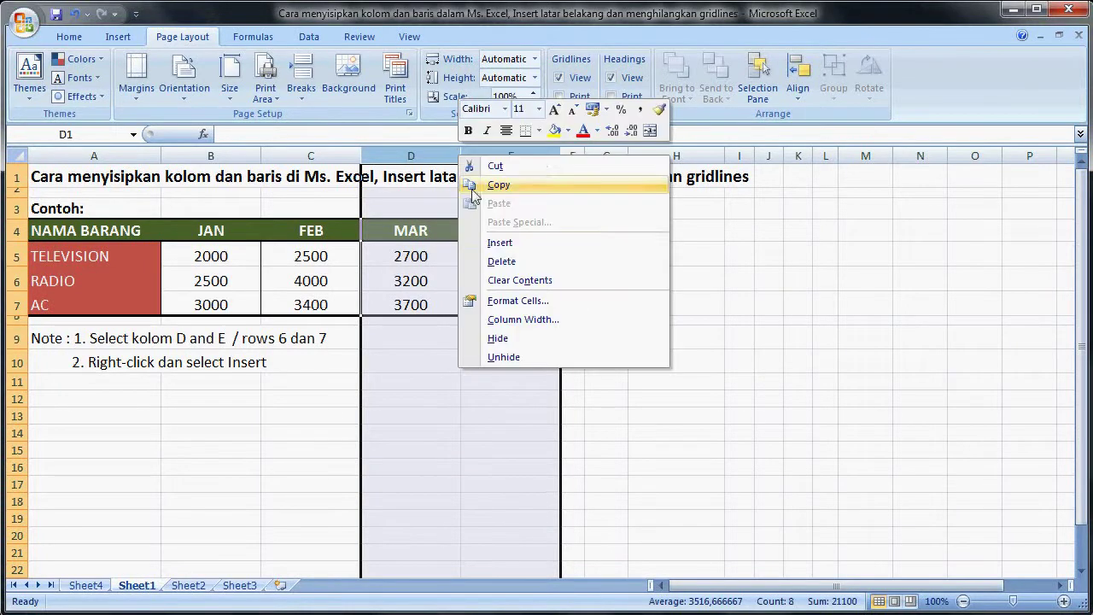
click(497, 240)
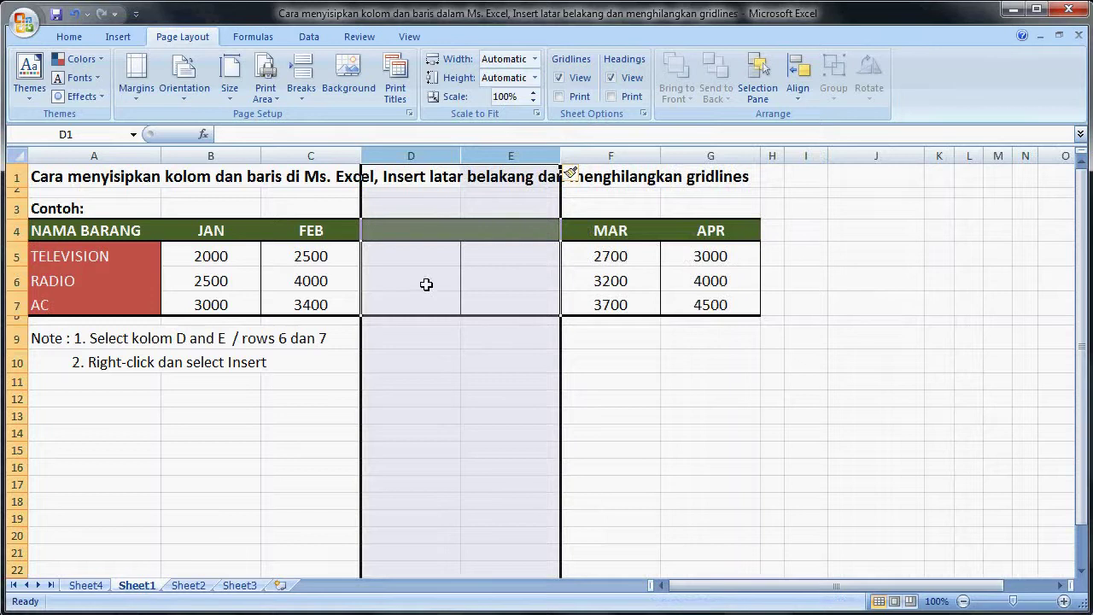
click(804, 259)
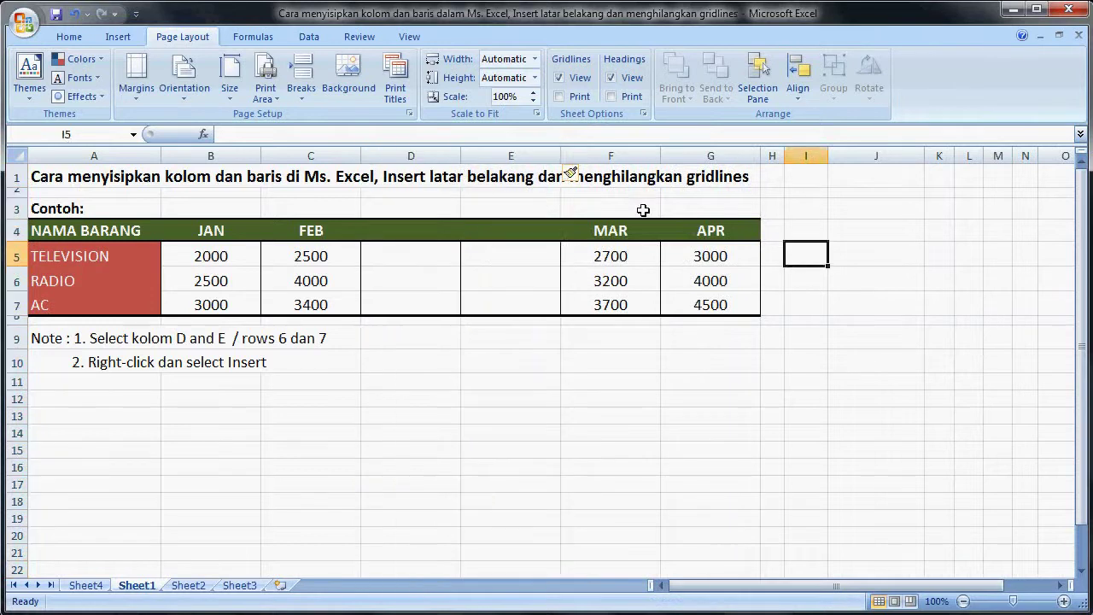
- Move the MAR and APR block F4:G7 back to D4 with Insert Cut Cells
mouse_move(628, 227)
mouse_down()
mouse_move(678, 284)
mouse_move(678, 301)
mouse_up()
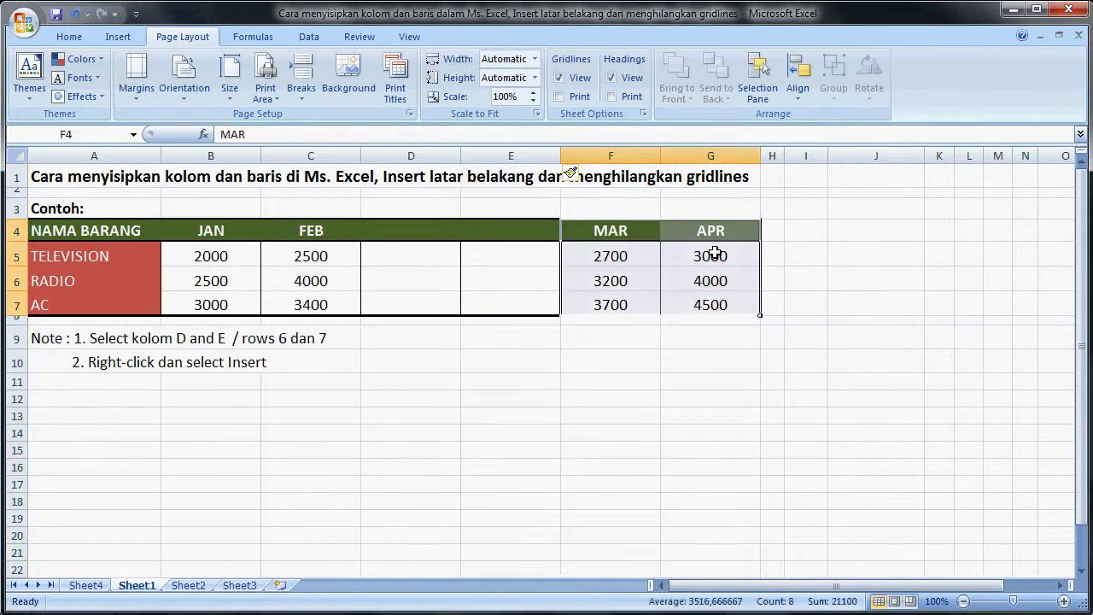
right_click(644, 230)
click(679, 242)
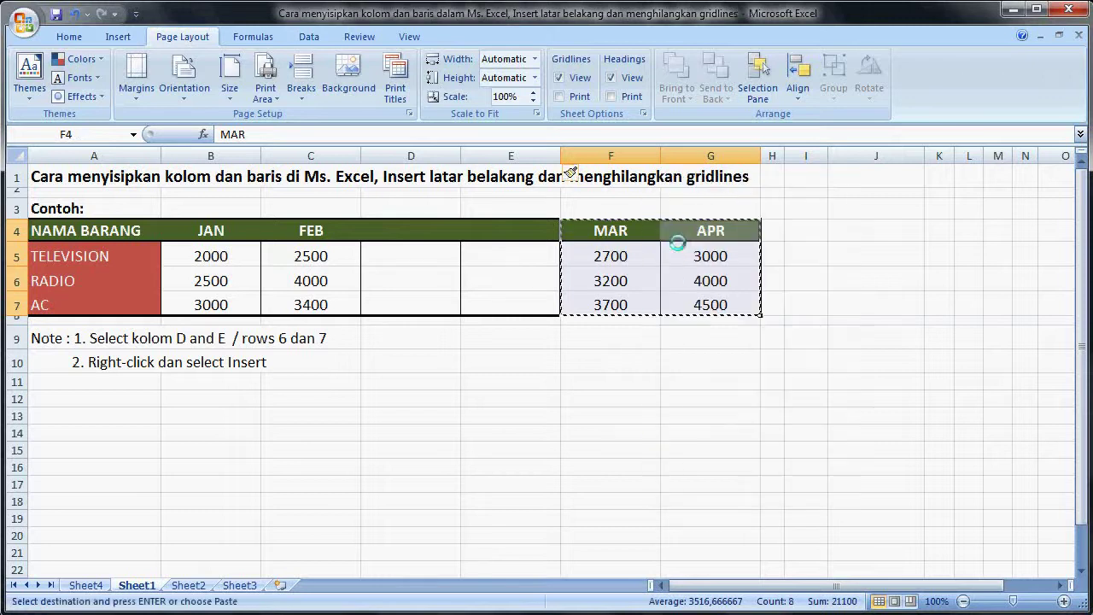
click(432, 229)
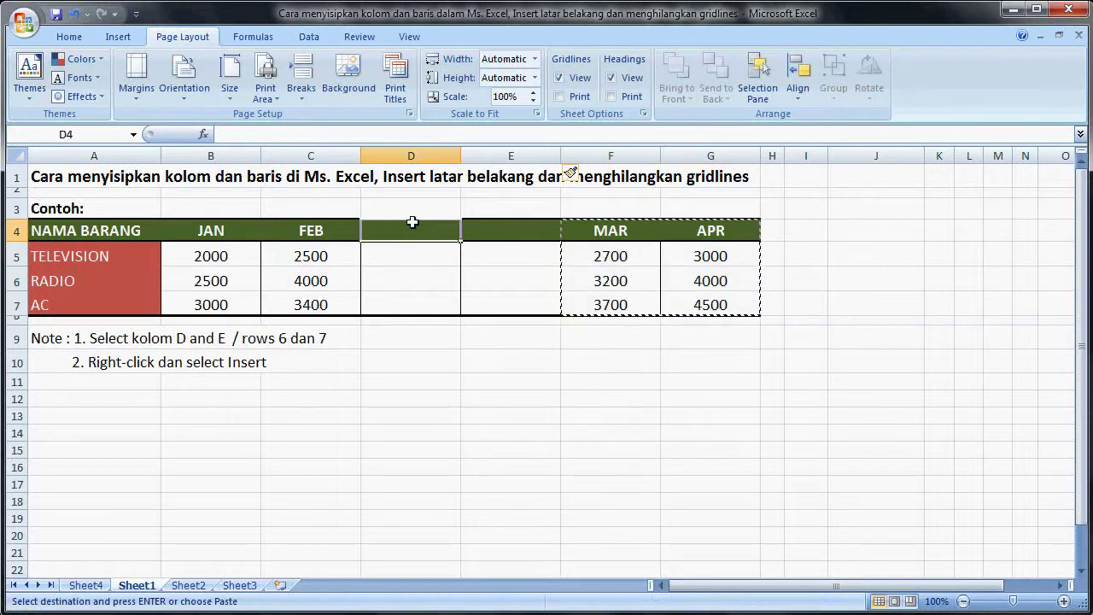
right_click(411, 231)
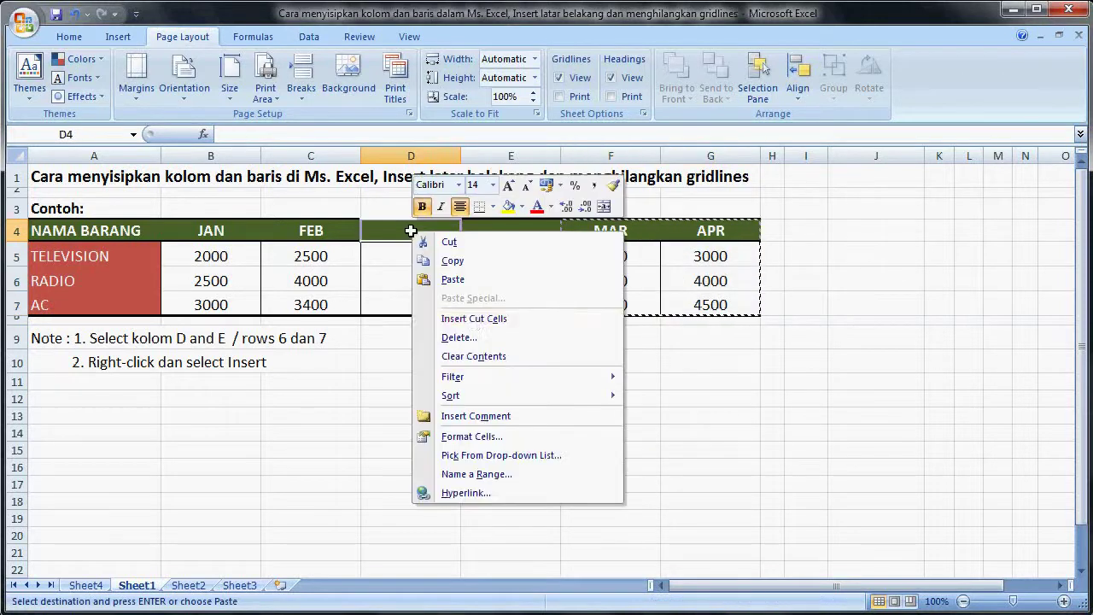
click(497, 318)
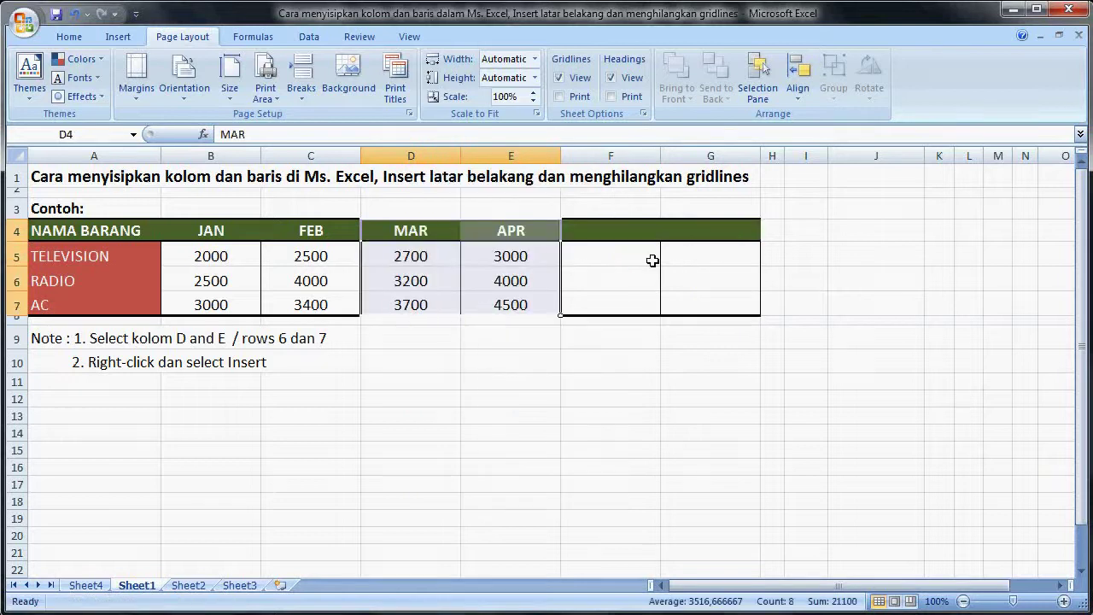
click(797, 282)
click(617, 229)
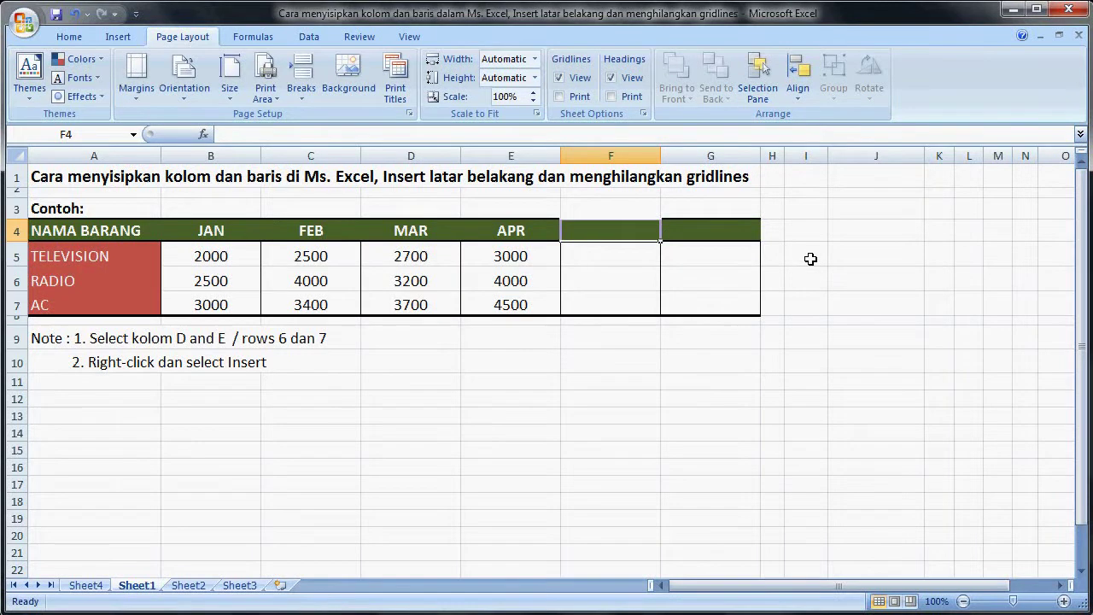
- Enter the headers MEI in F4 and JUN in G4
text(MEI)
key(Tab)
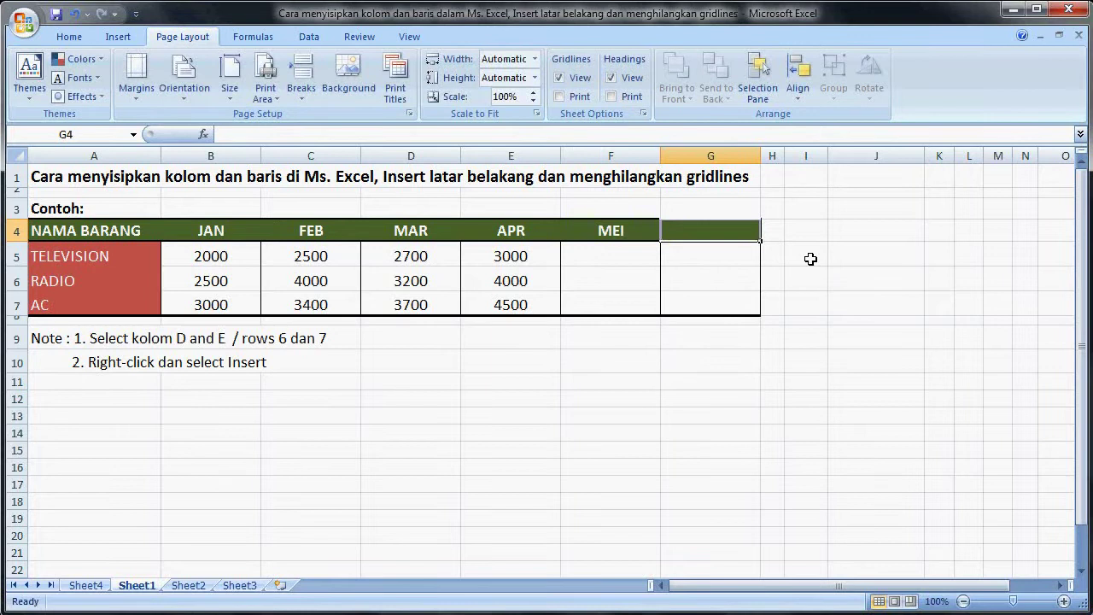
text(JUN)
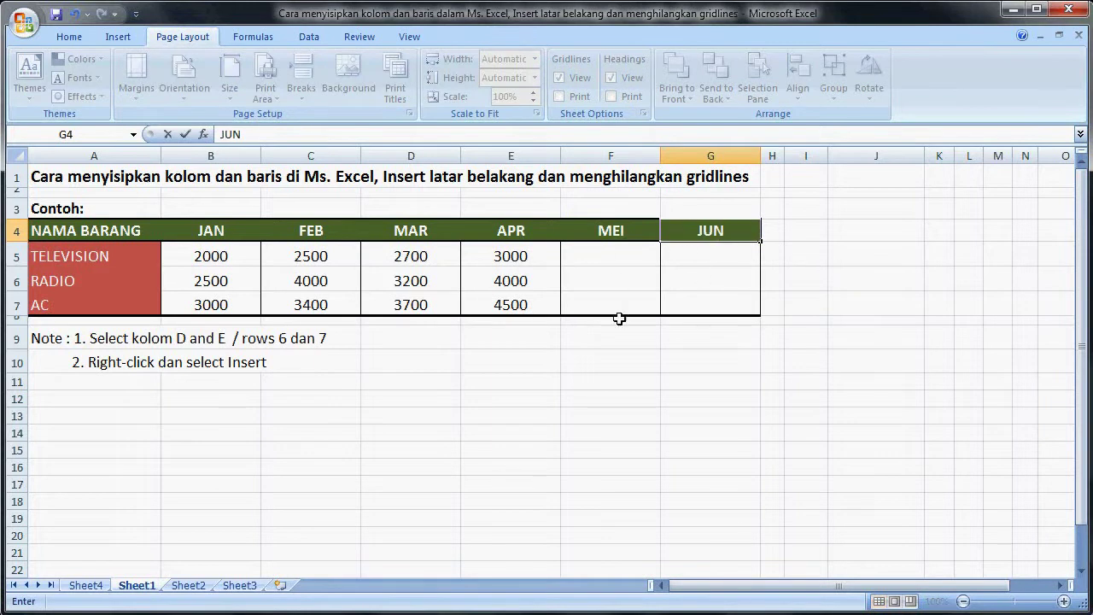
- Copy the MAR and APR figures D5:E7 into the MEI and JUN columns from F5
drag(433, 249, 503, 303)
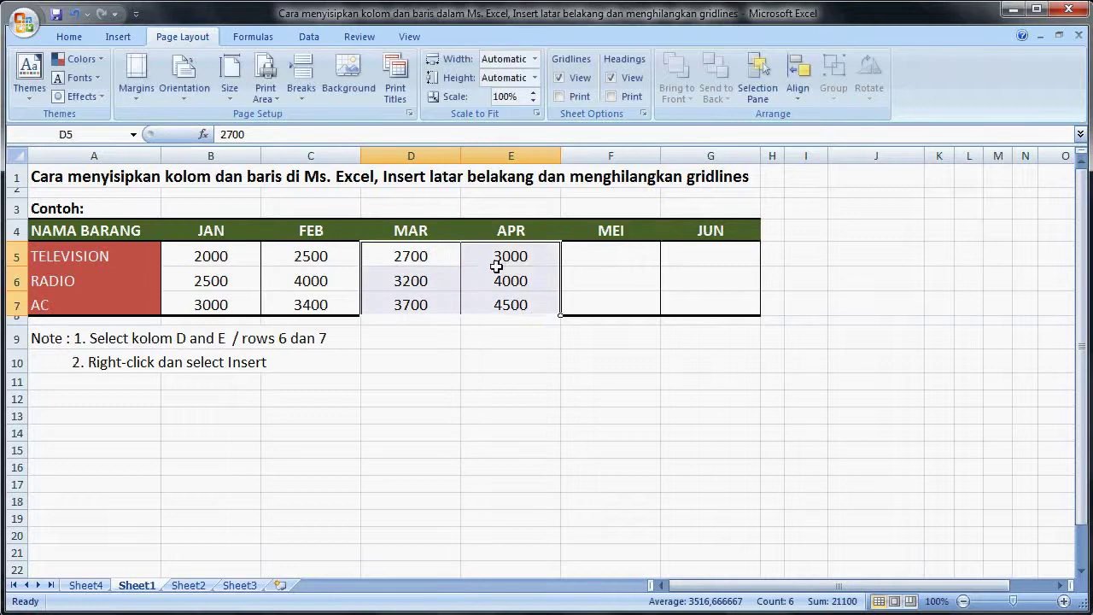
right_click(500, 263)
click(539, 300)
drag(590, 256, 653, 303)
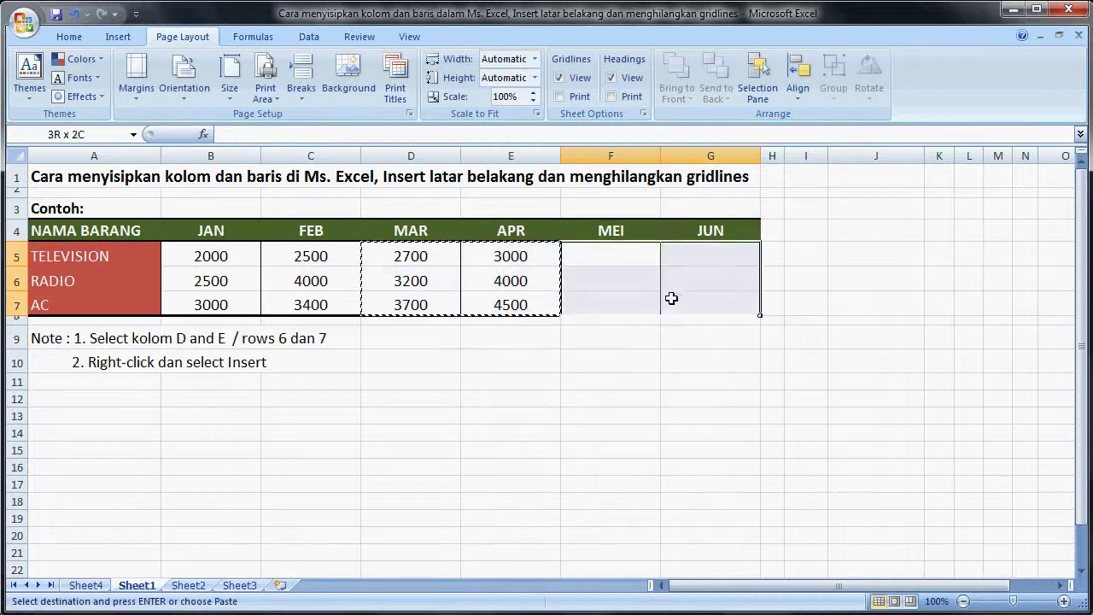
right_click(648, 273)
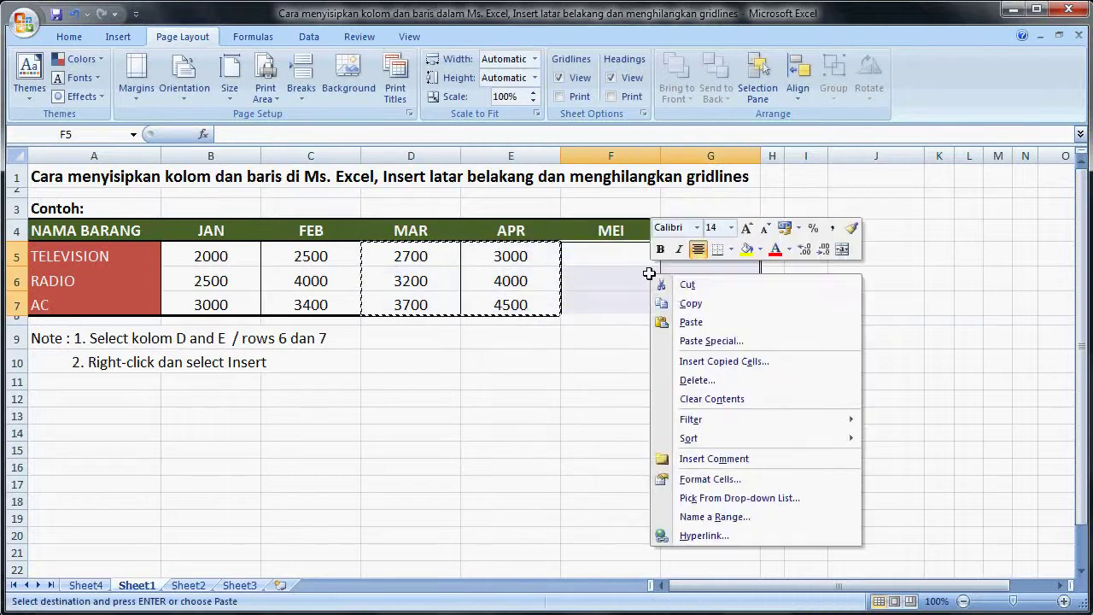
click(691, 322)
click(809, 282)
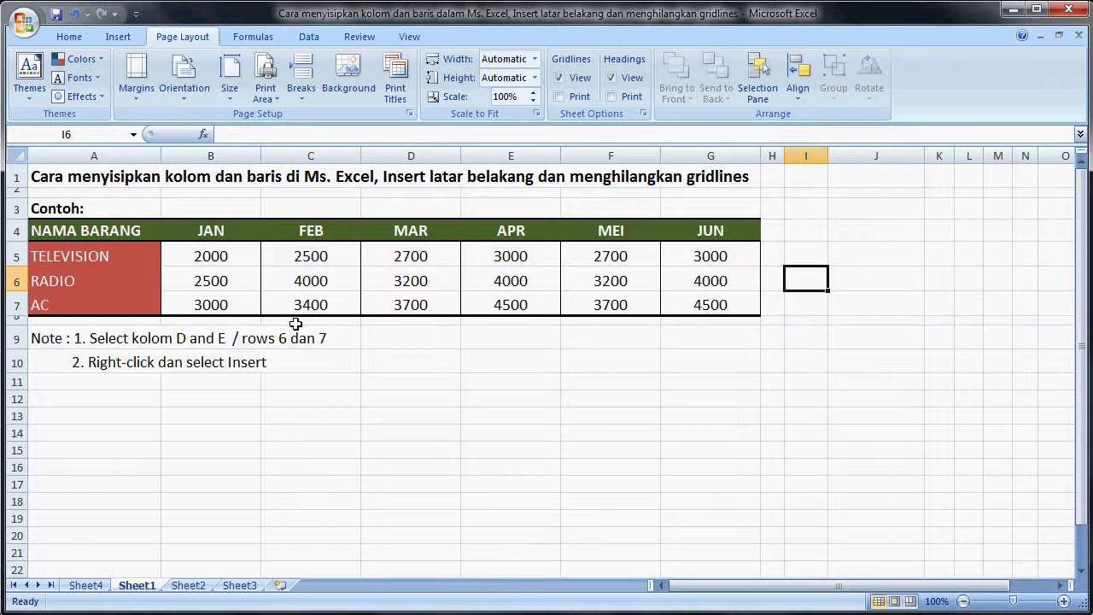
- Insert two blank rows at 6:7 and label them LAPTOP and FLASHDISK
drag(16, 280, 16, 303)
right_click(19, 282)
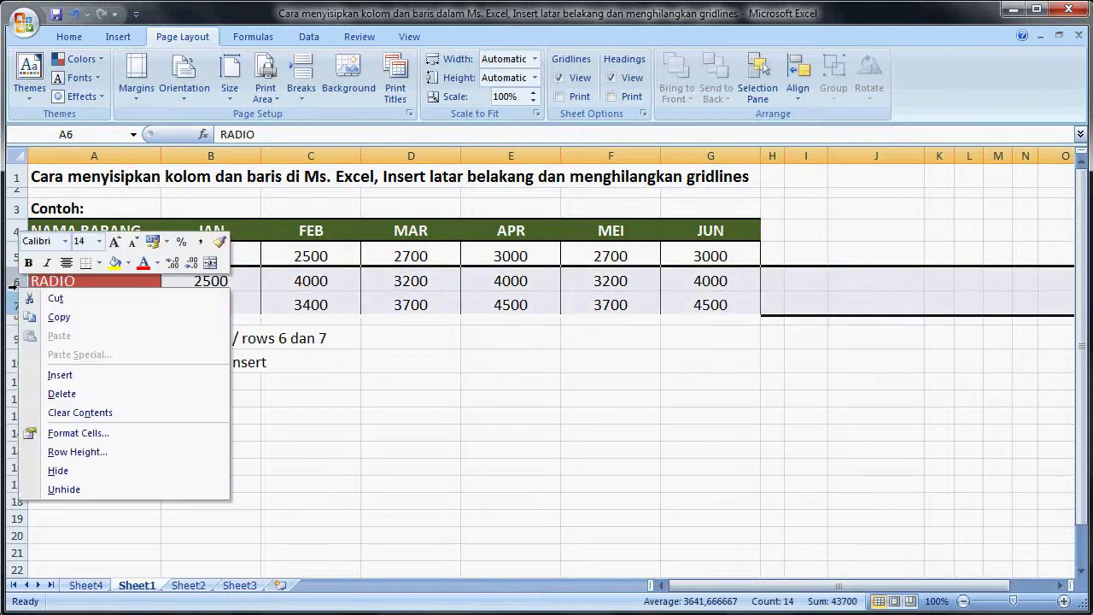
click(60, 375)
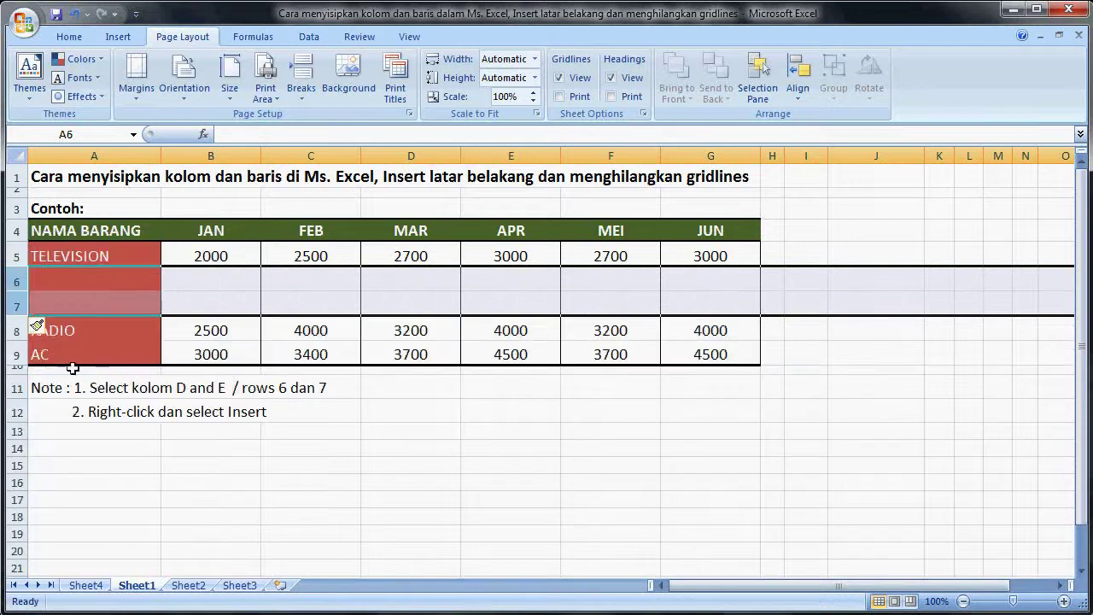
click(112, 280)
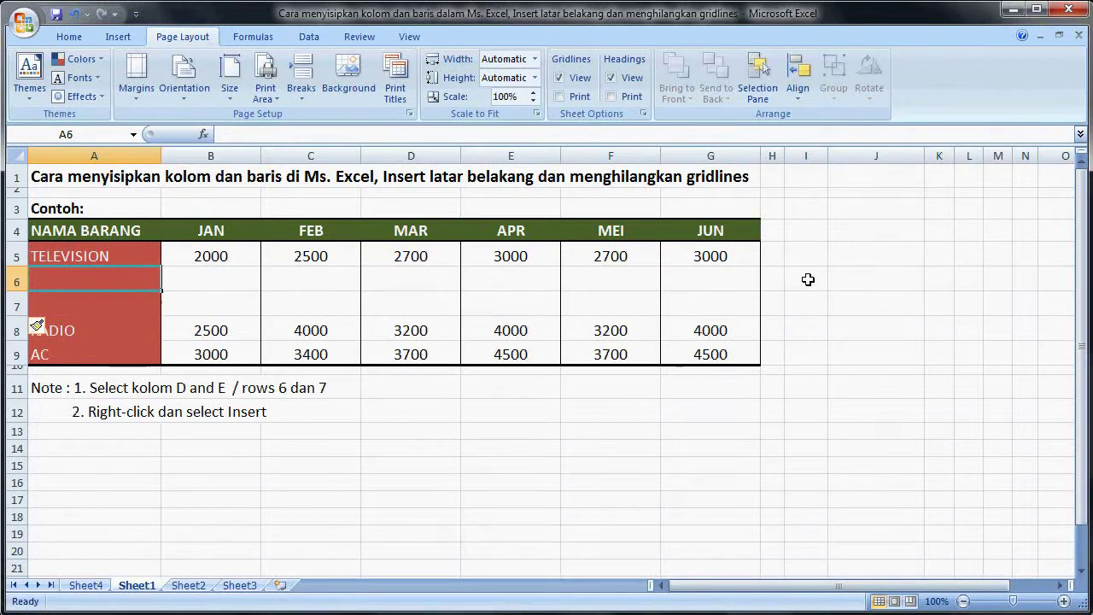
text(LAPTOP)
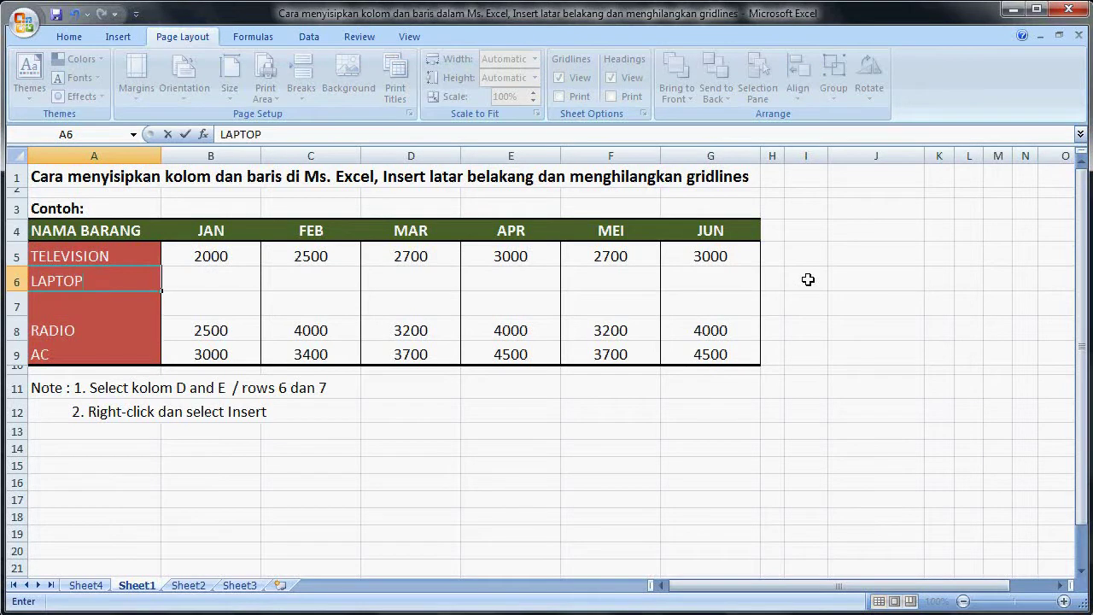
click(111, 303)
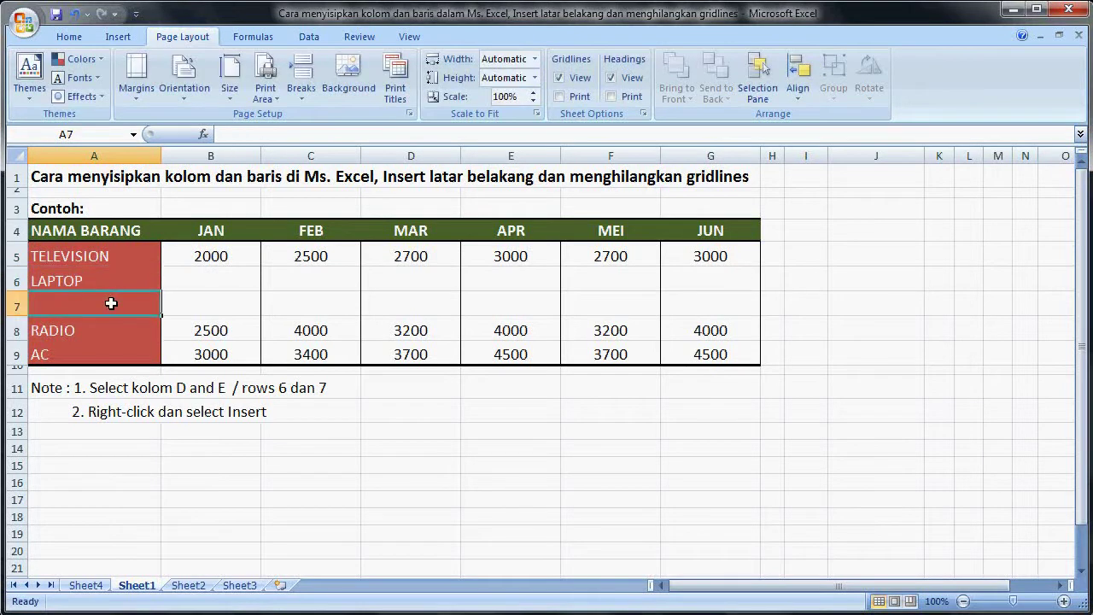
text(FLASHDISK)
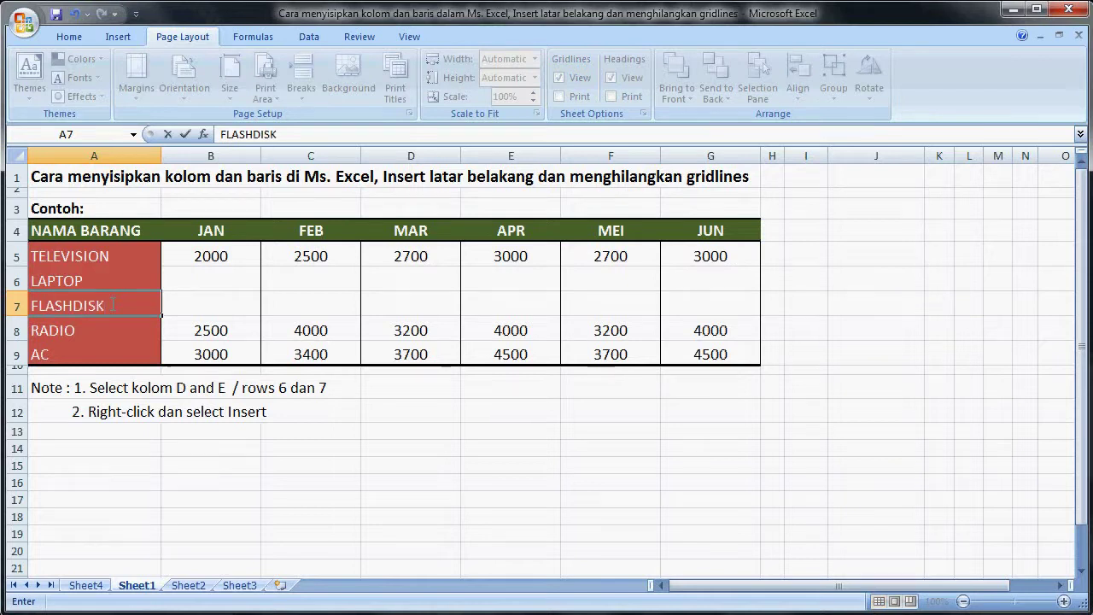
- Copy the RADIO and AC figures B8:G9 and bring up paste options at B6
drag(238, 324, 673, 344)
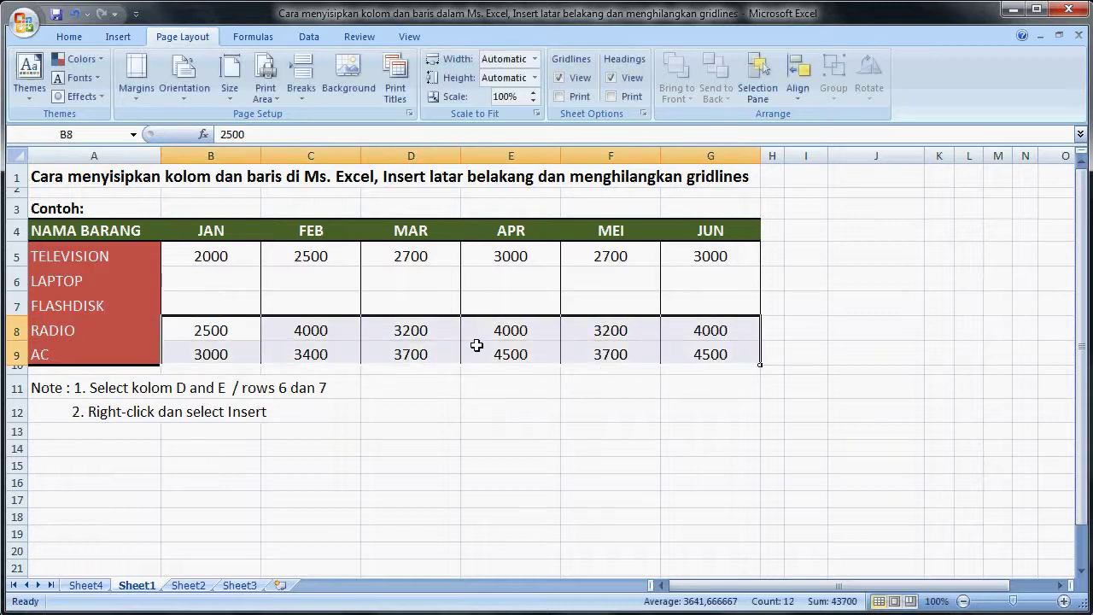
right_click(427, 330)
click(472, 363)
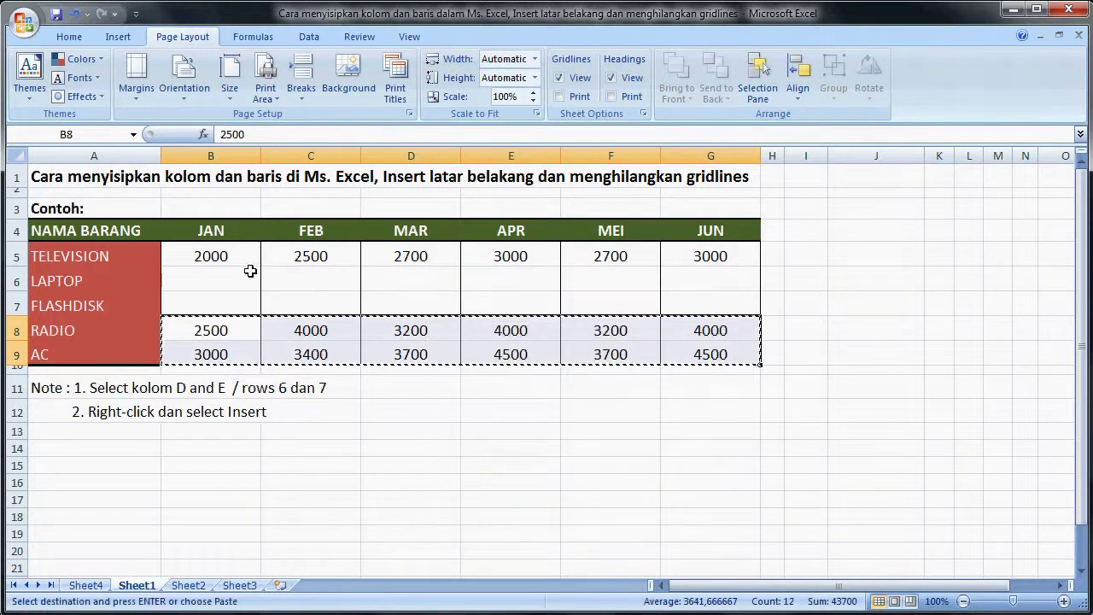
click(241, 275)
right_click(245, 280)
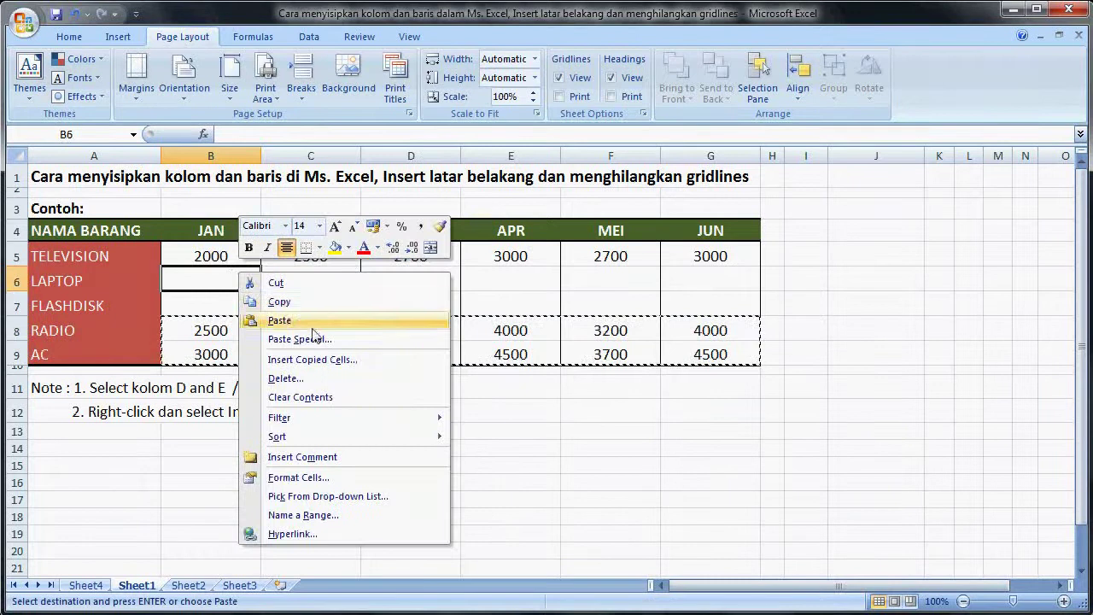
- Paste Special the copied figures as values only into B6:G7, then clear the copy marquee
click(295, 339)
click(204, 274)
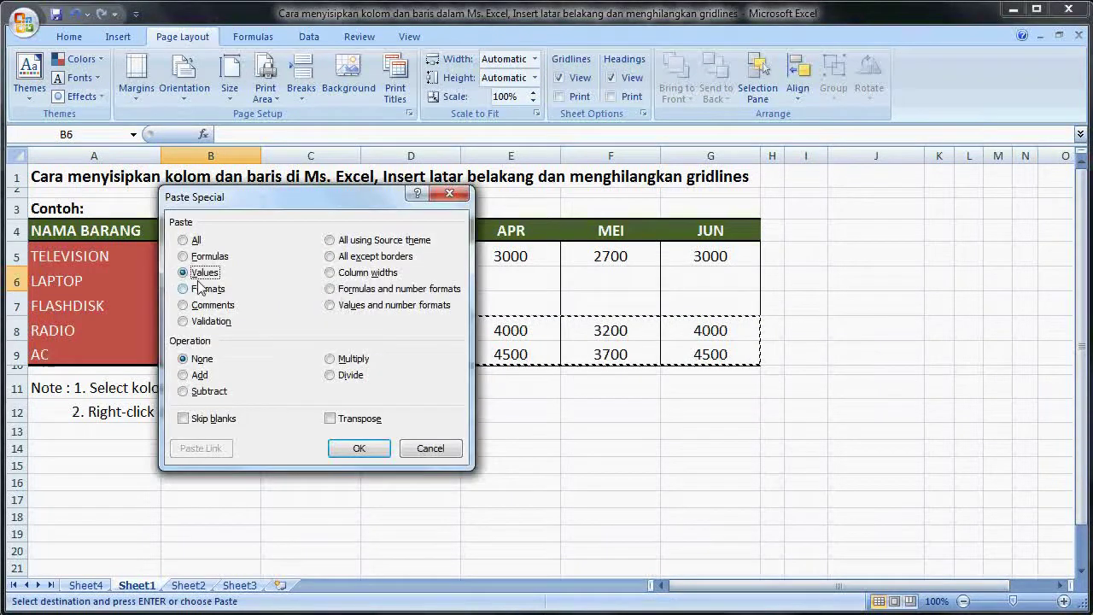
click(358, 448)
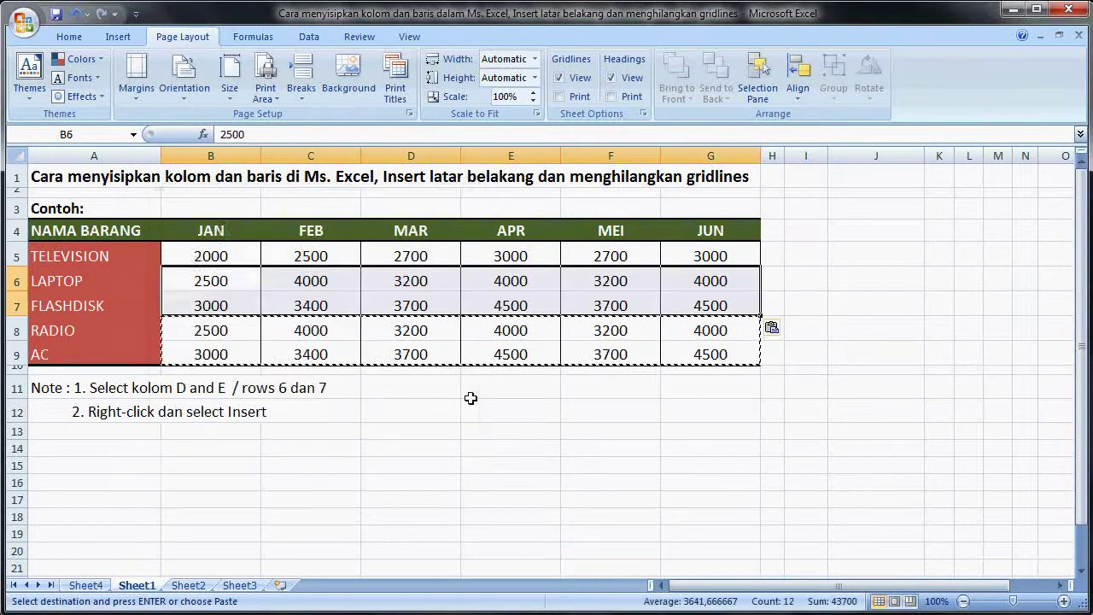
click(807, 300)
key(Escape)
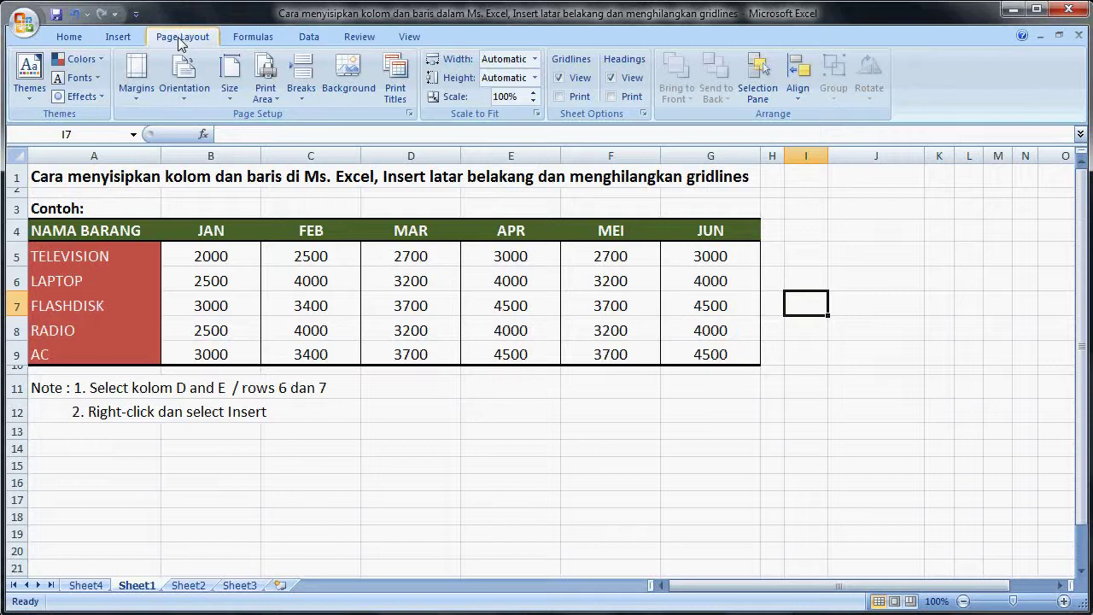
- Set the Tulips picture from Sample Pictures as the sheet background
click(352, 90)
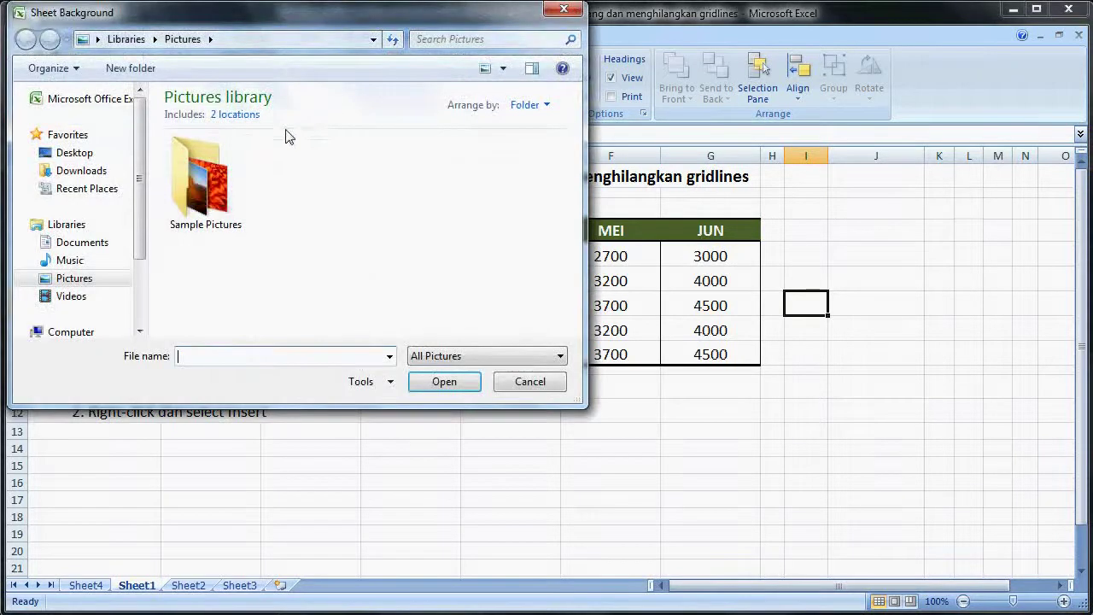
double_click(214, 193)
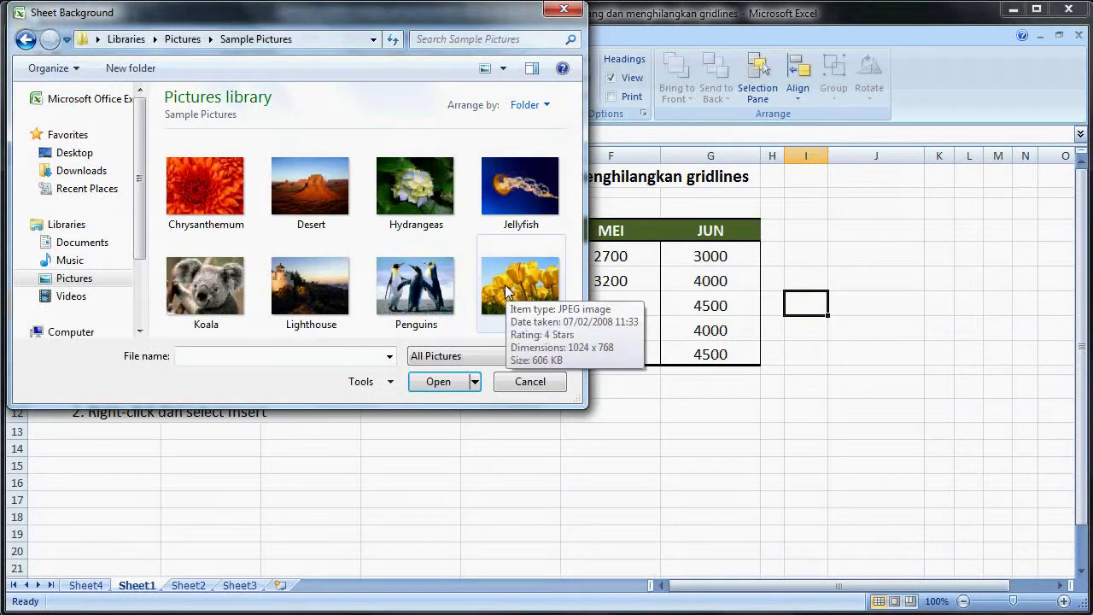
mouse_move(520, 286)
double_click(510, 280)
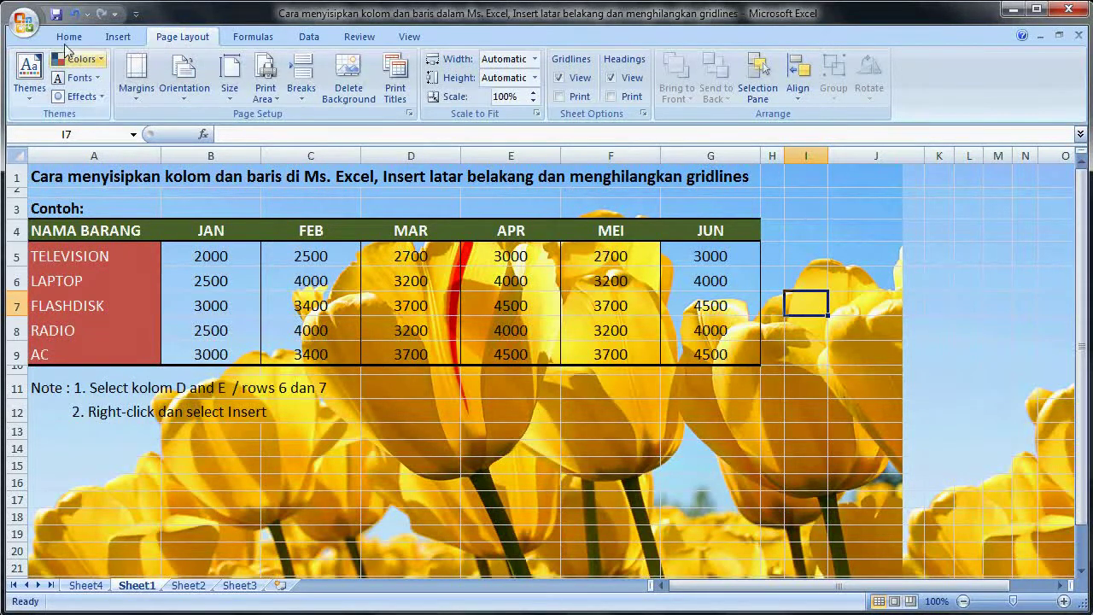
click(23, 21)
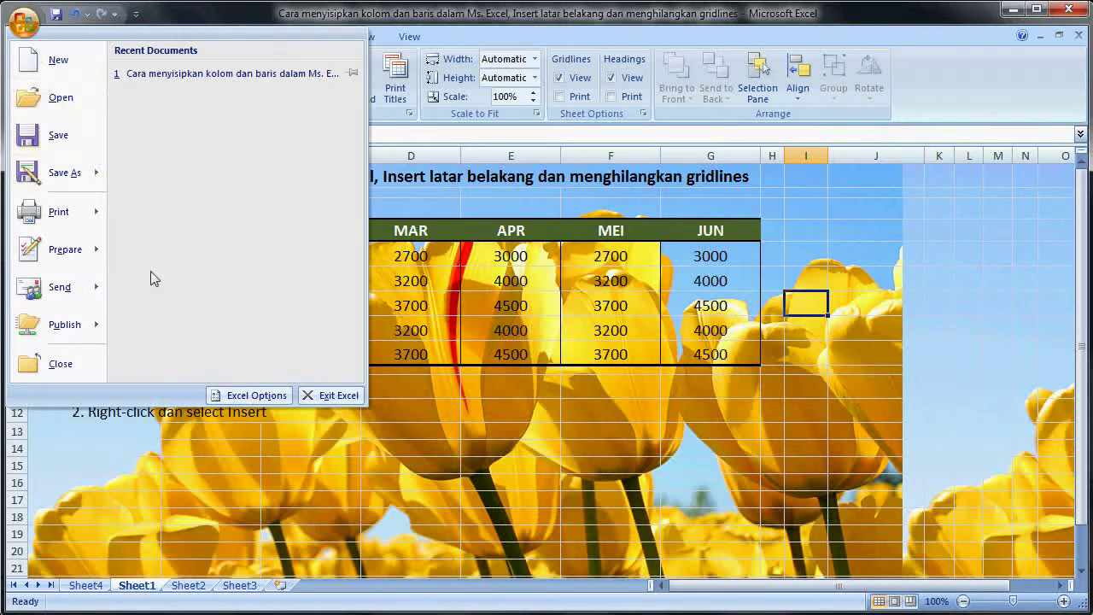
- Uncheck Show gridlines for Sheet1 in Excel Options > Advanced
click(252, 394)
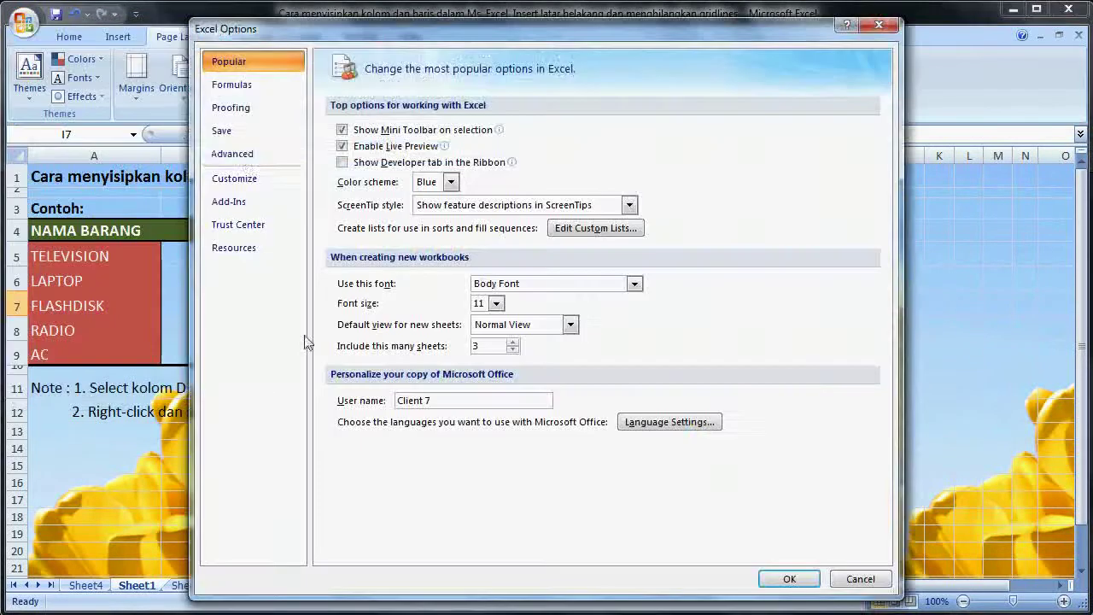
click(250, 158)
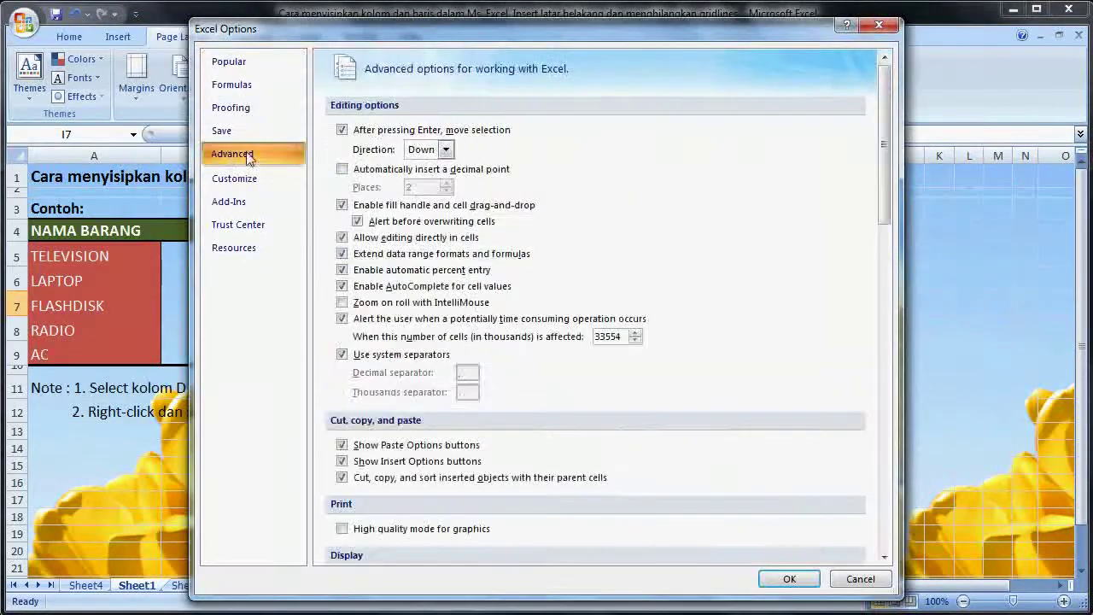
drag(884, 183, 898, 403)
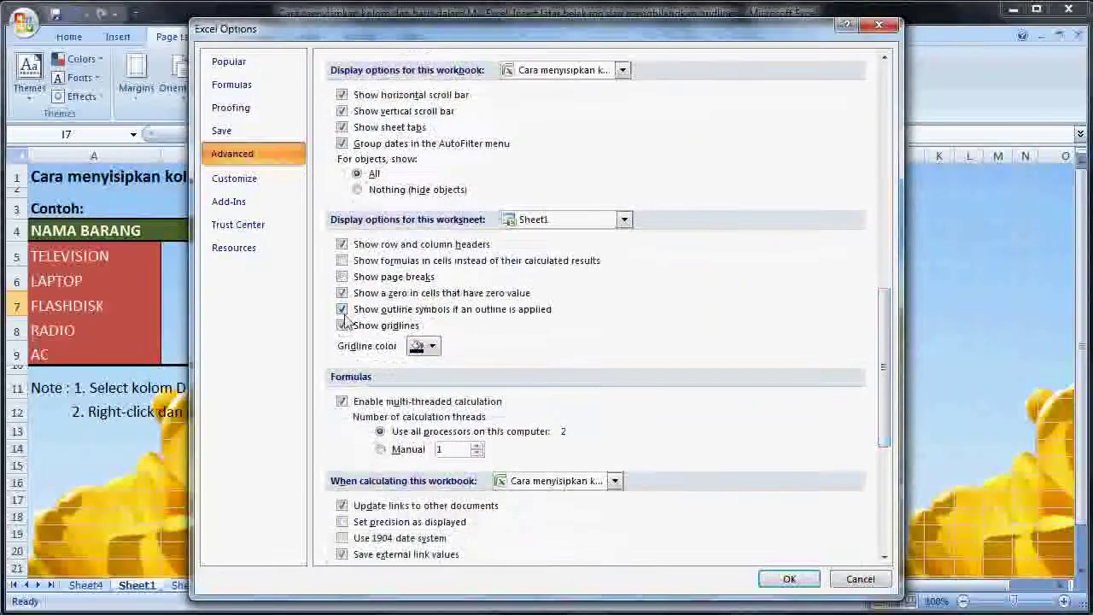
click(341, 325)
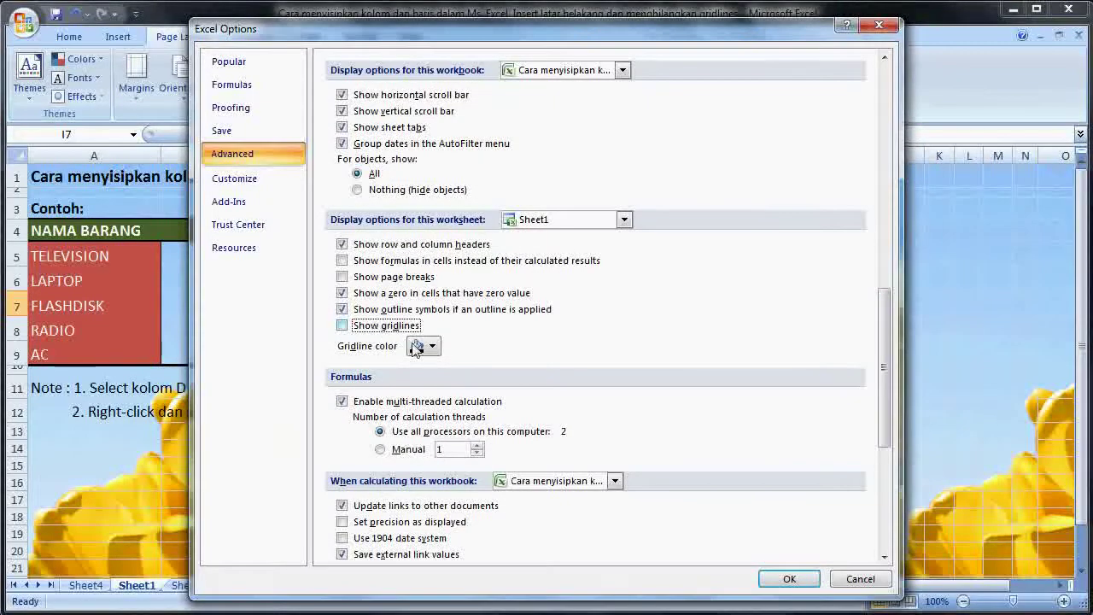
click(787, 579)
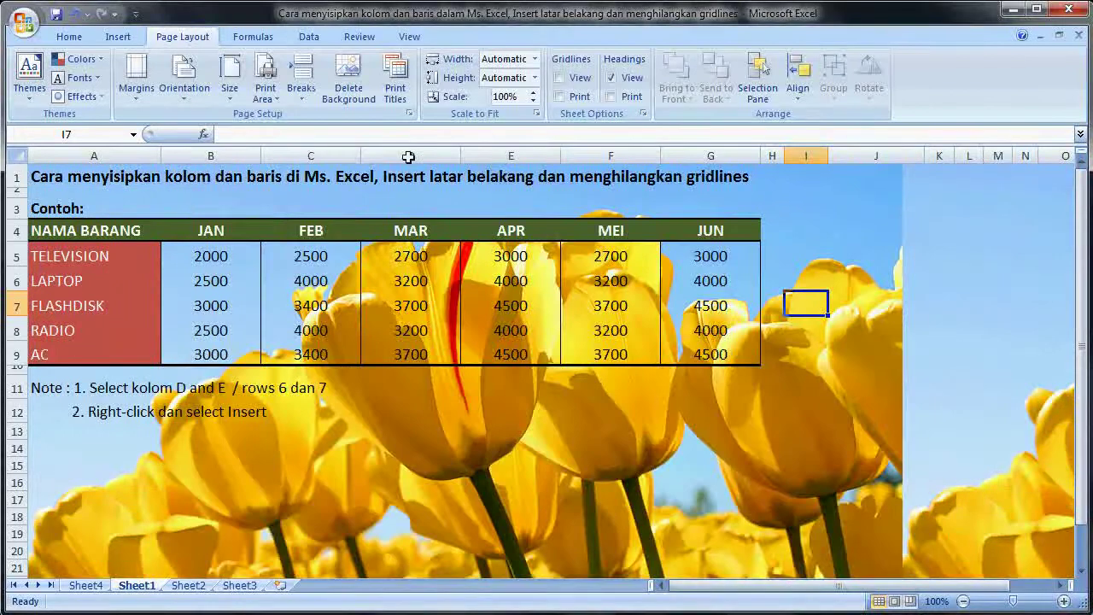
- Delete the tulip background and re-check Show gridlines for Sheet1 in Excel Options > Advanced
click(348, 92)
click(24, 25)
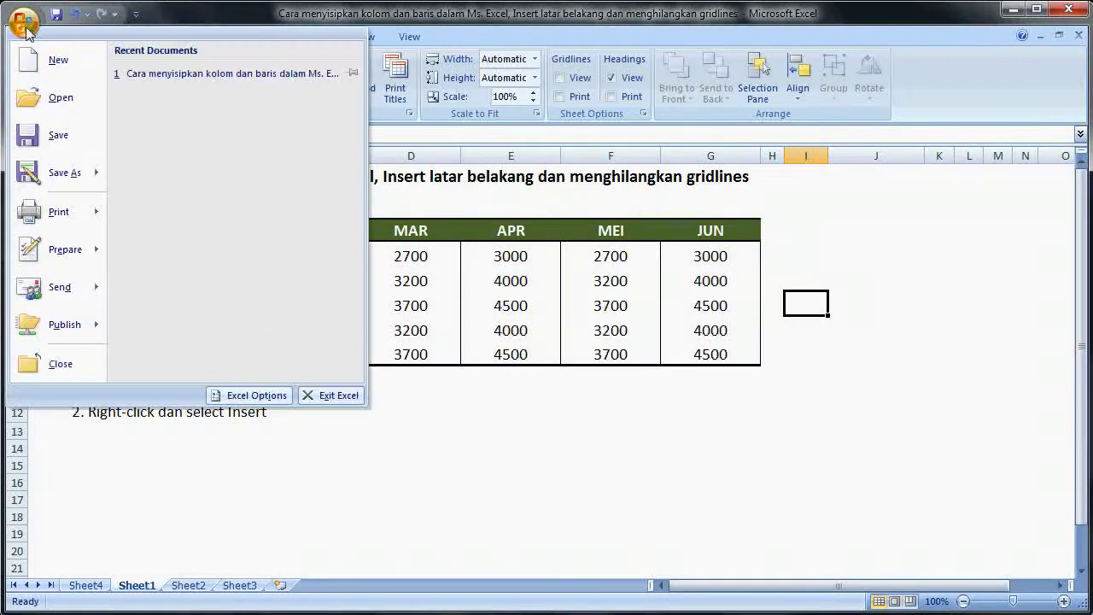
click(249, 394)
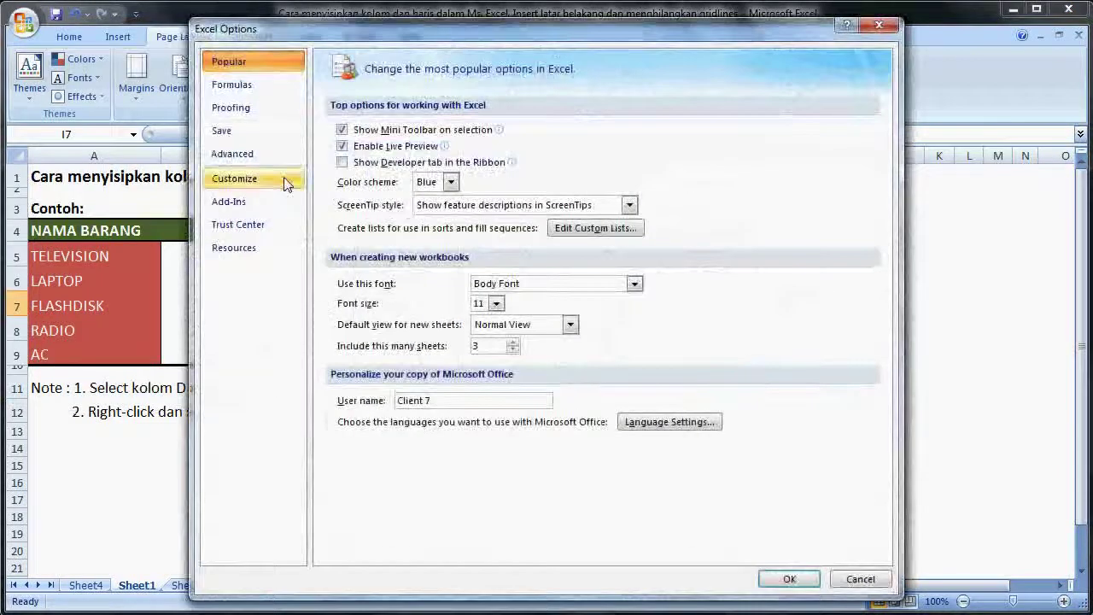
click(232, 154)
mouse_move(885, 205)
mouse_down()
mouse_move(907, 512)
mouse_move(903, 468)
mouse_up()
click(345, 195)
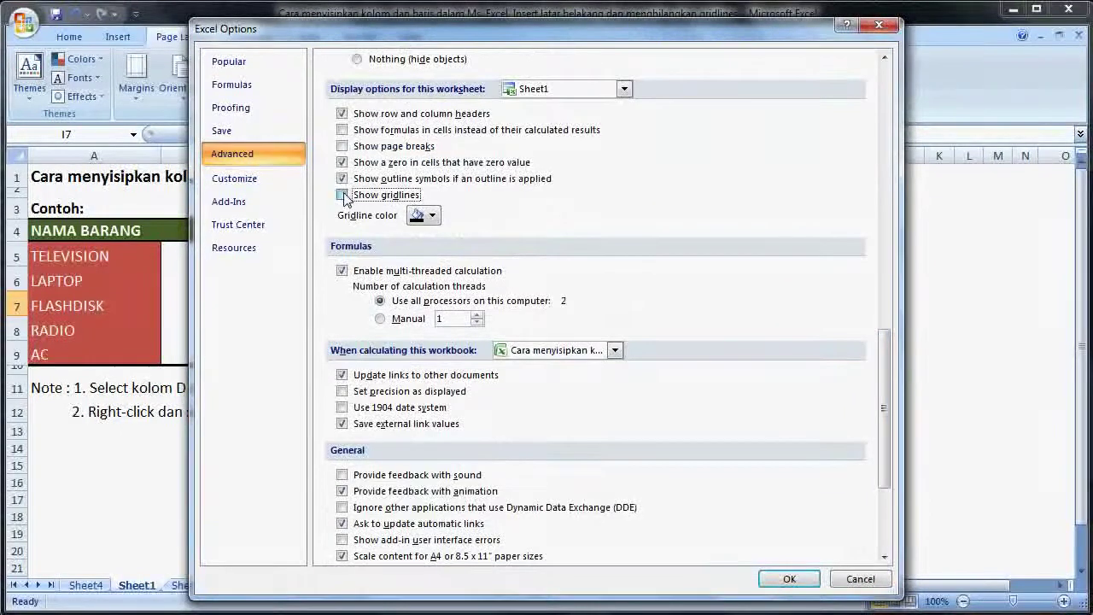
click(785, 577)
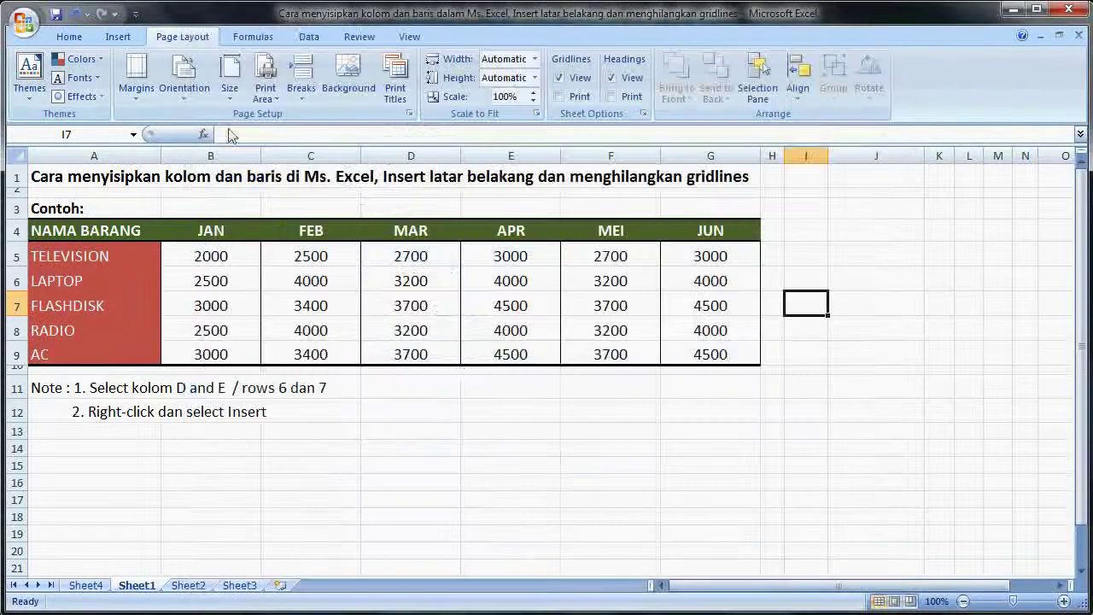
click(345, 94)
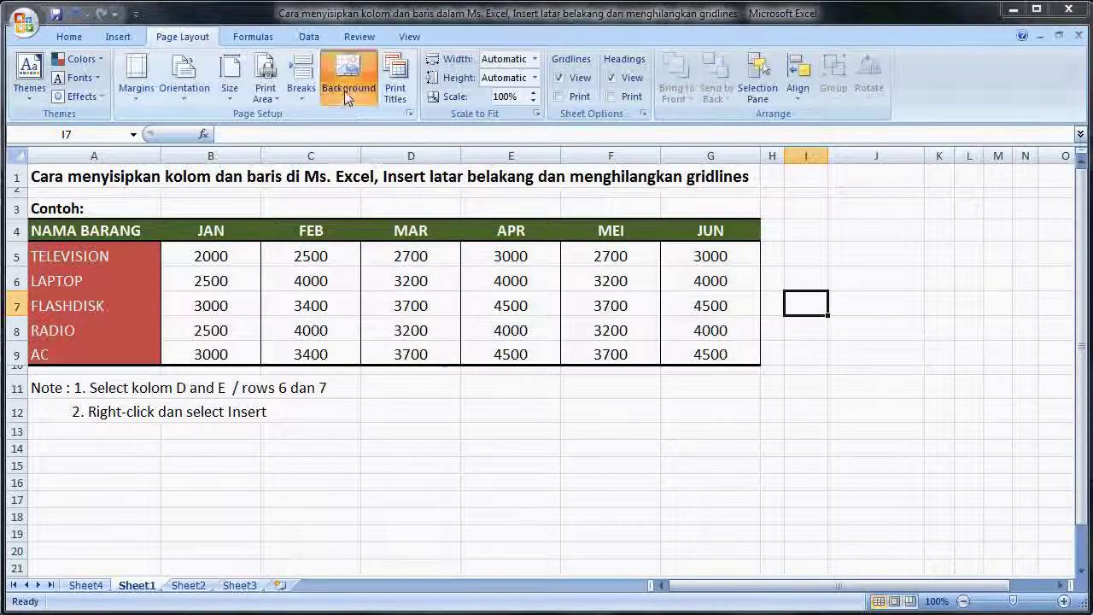
- Reapply Tulips as the sheet background and uncheck Show gridlines for Sheet1 again
click(503, 256)
double_click(503, 256)
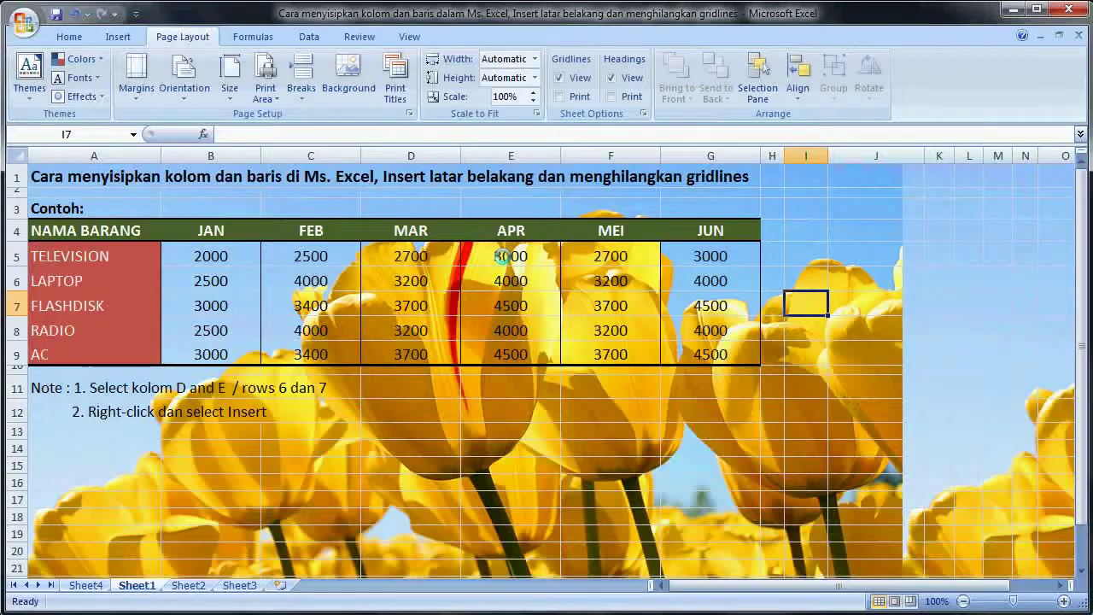
click(26, 26)
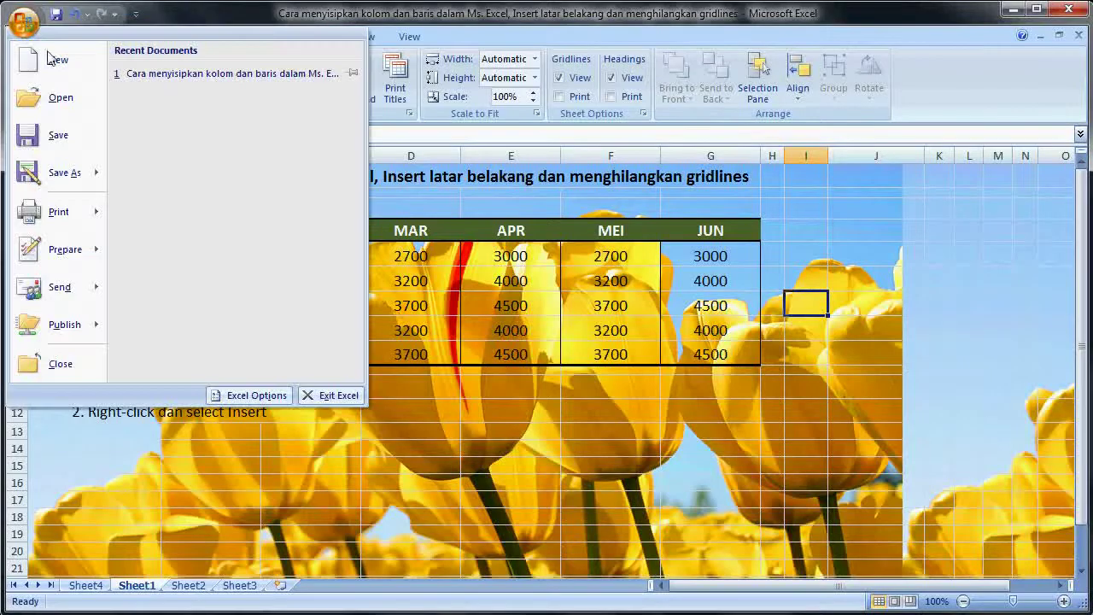
click(256, 395)
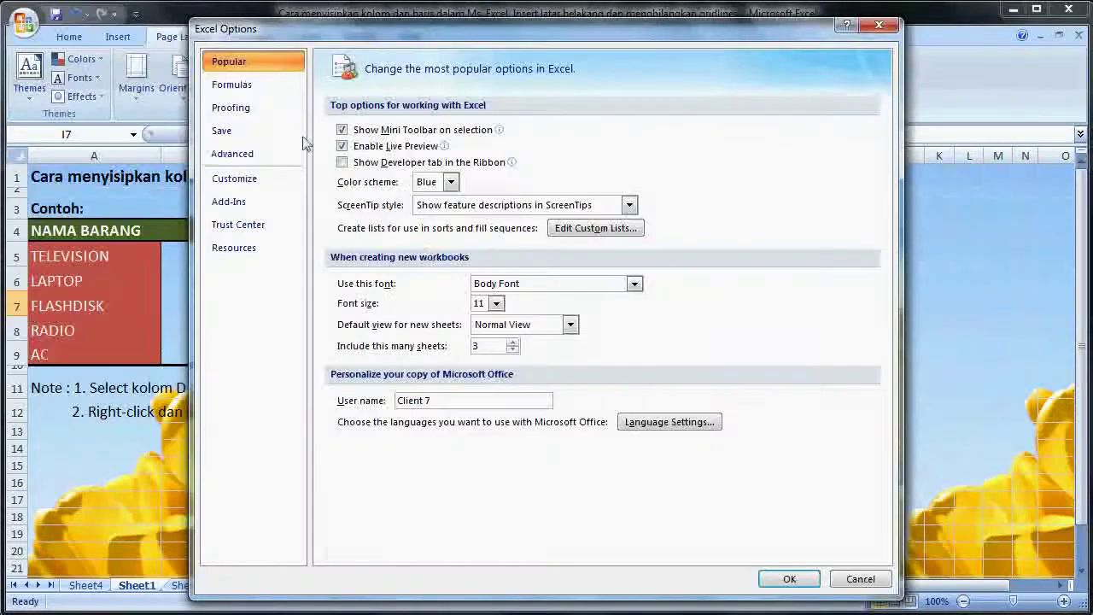
click(243, 155)
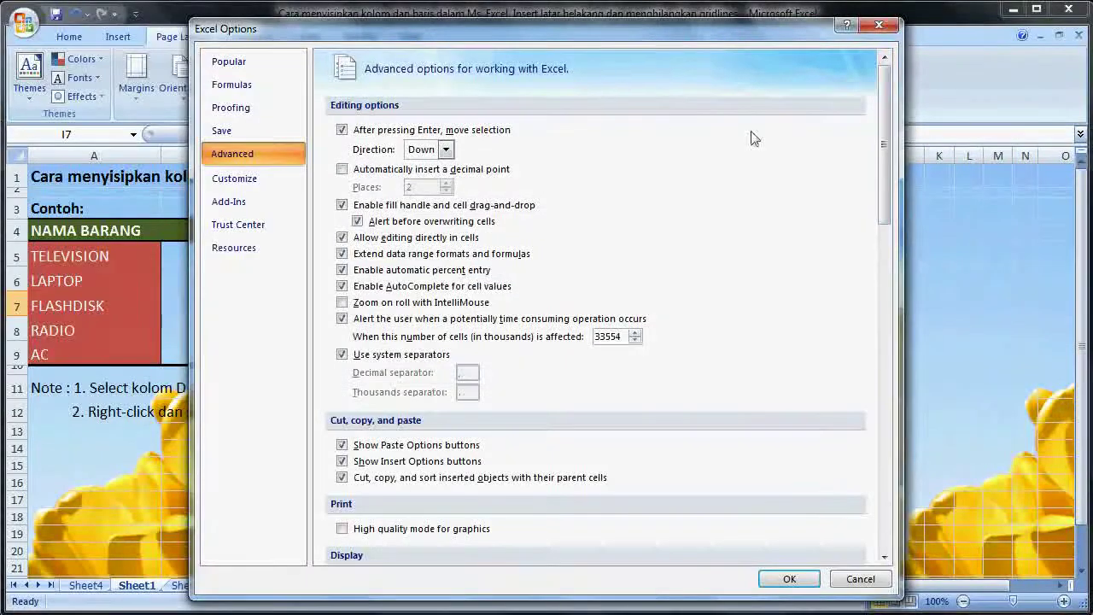
drag(882, 189, 910, 460)
click(343, 181)
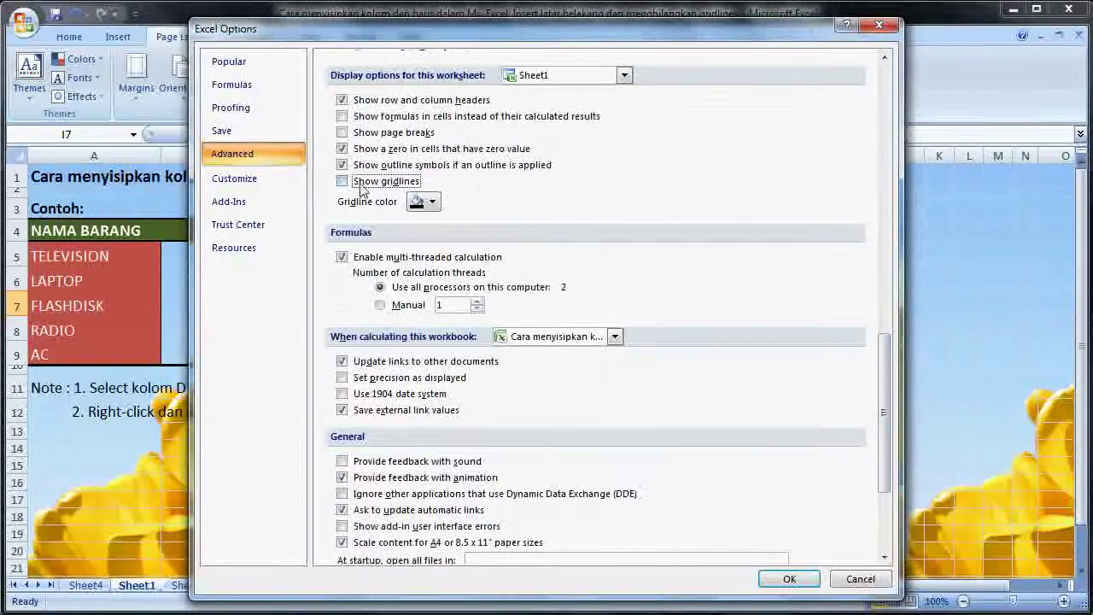
click(790, 579)
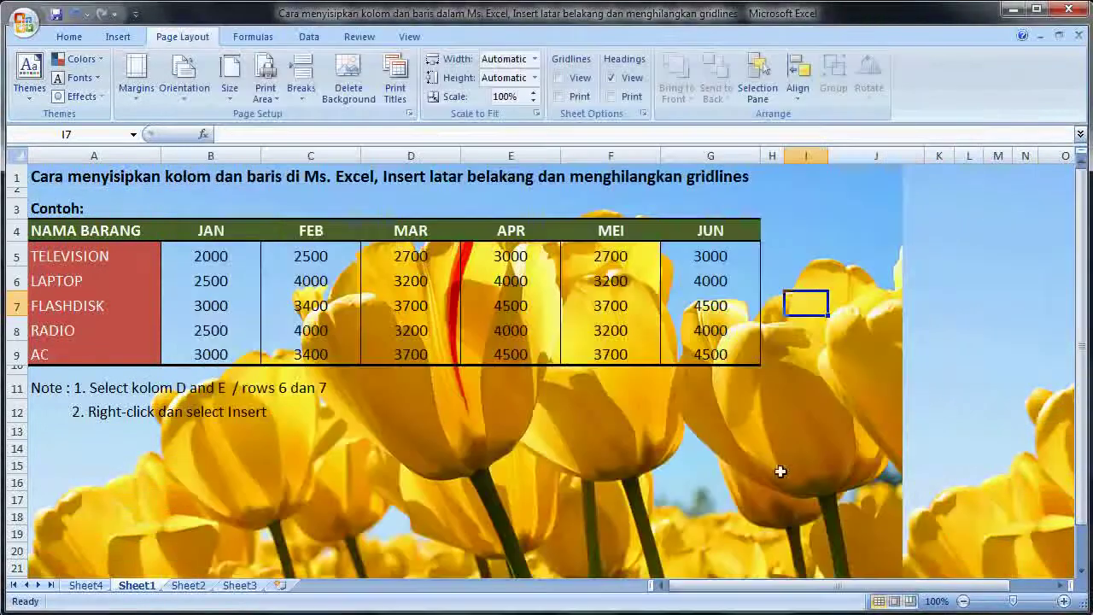
click(968, 547)
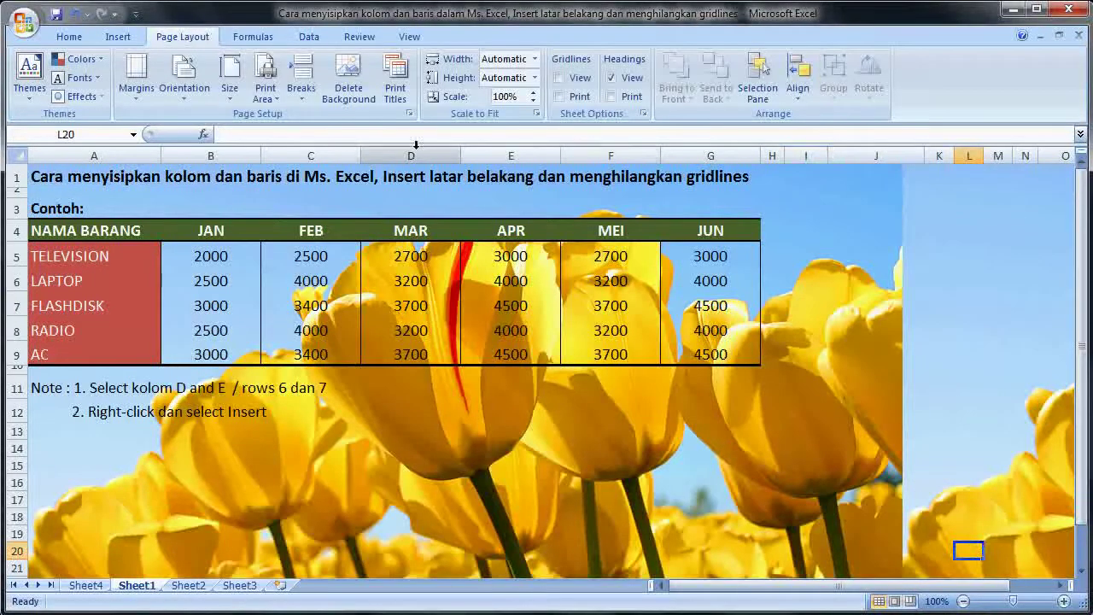